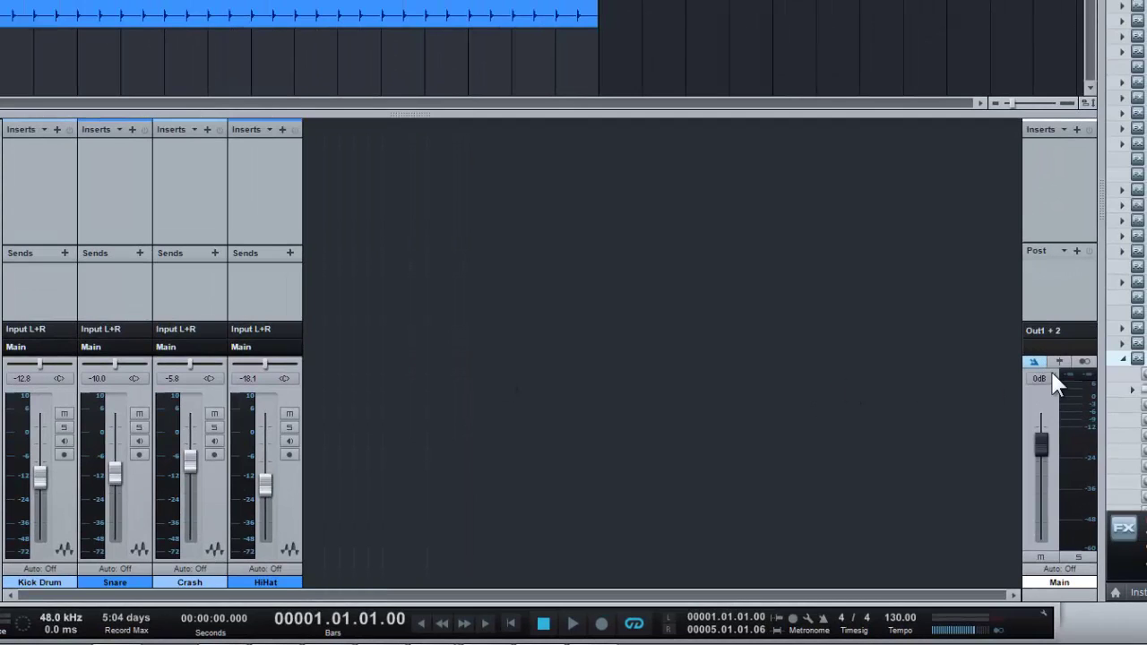
- Check the Kick Drum output routing, leave it unchanged, and start playback
left_click(43, 348)
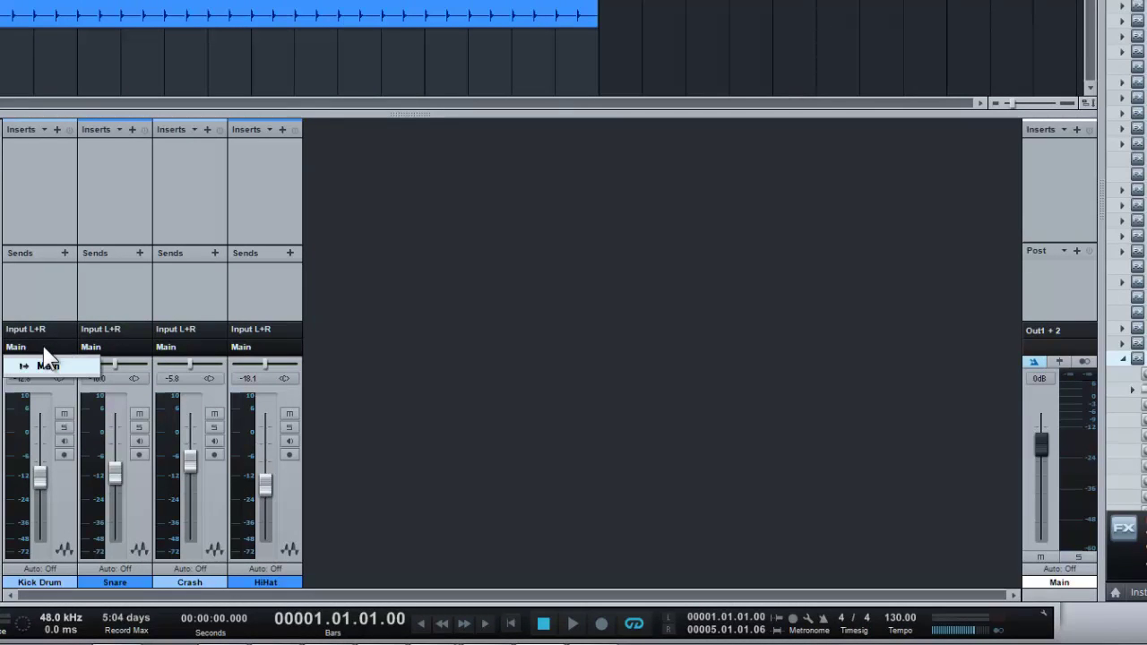
left_click(43, 351)
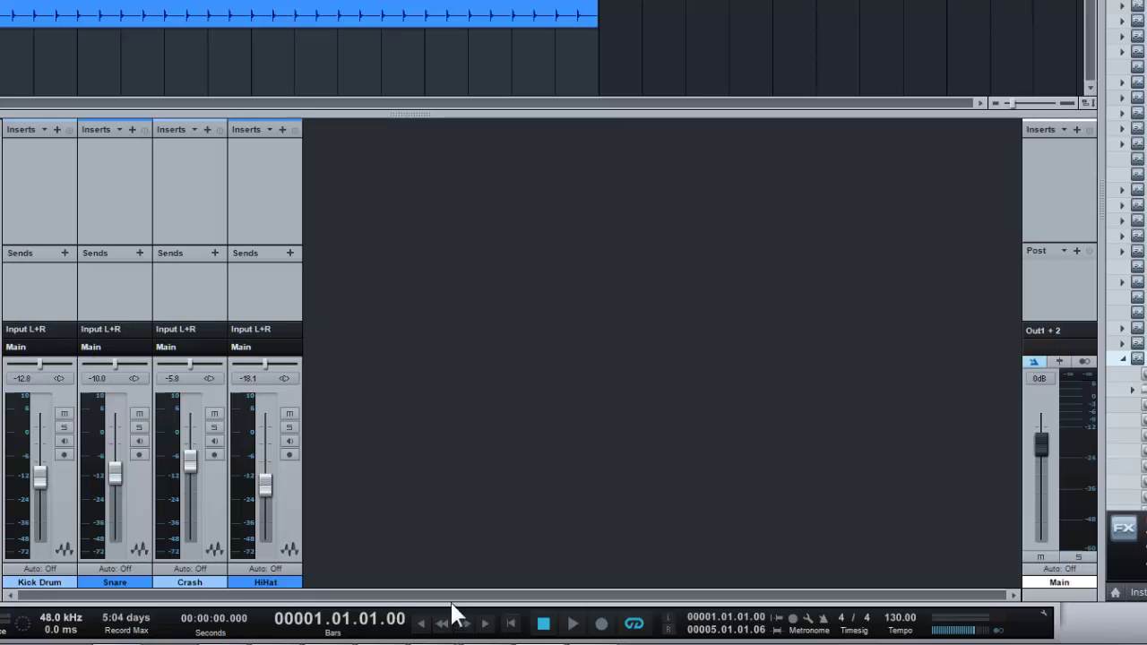
left_click(572, 626)
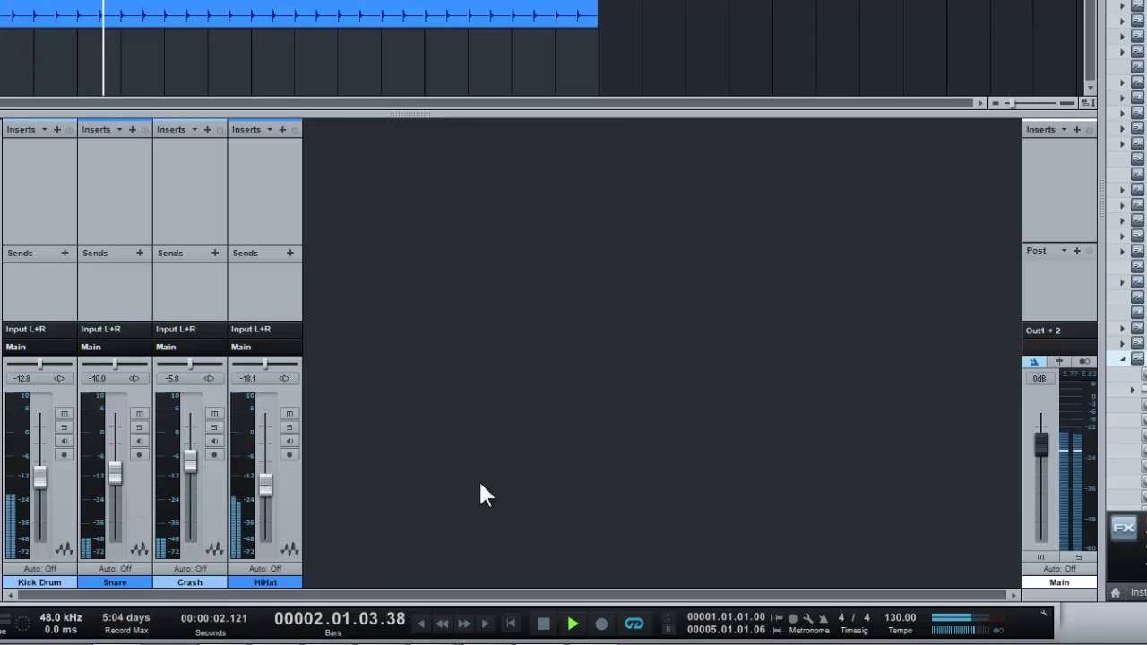
- Balance the faders to Kick Drum −9.7, Snare −10.5, Crash −8.5 and HiHat −10.5 dB, then stop playback
mouse_move(113, 479)
left_mouse_down()
mouse_move(112, 463)
mouse_move(111, 477)
left_mouse_up()
mouse_move(35, 481)
left_mouse_down()
mouse_move(36, 465)
mouse_move(38, 475)
left_mouse_up()
left_click_drag(192, 465, 191, 470)
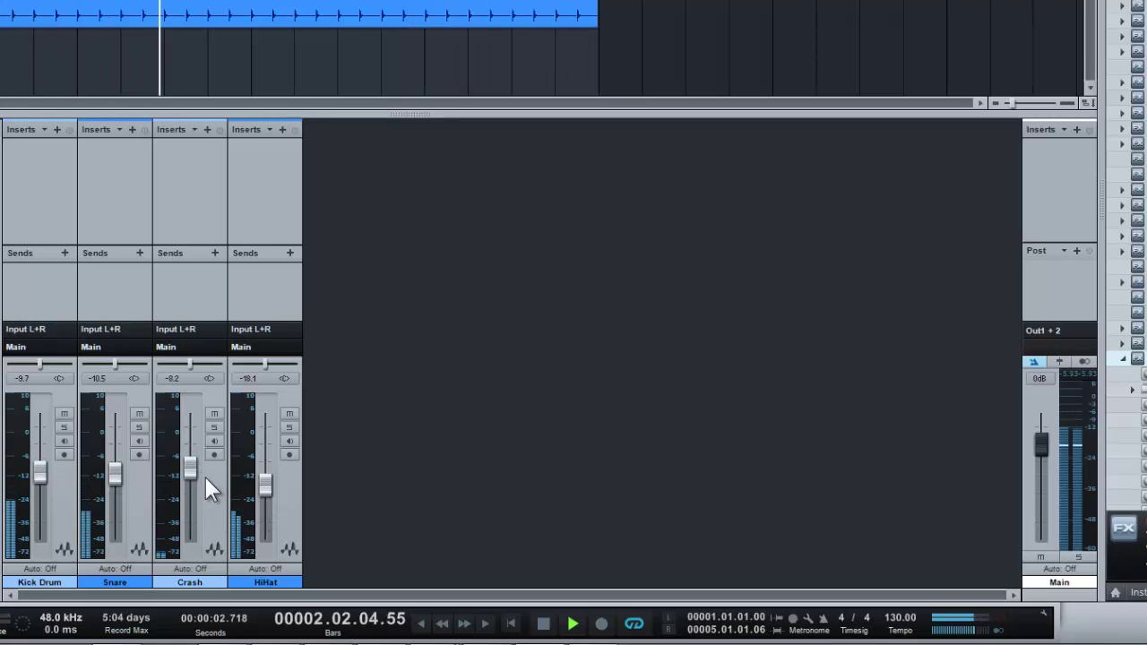
left_click_drag(192, 480, 195, 481)
left_click_drag(261, 490, 262, 479)
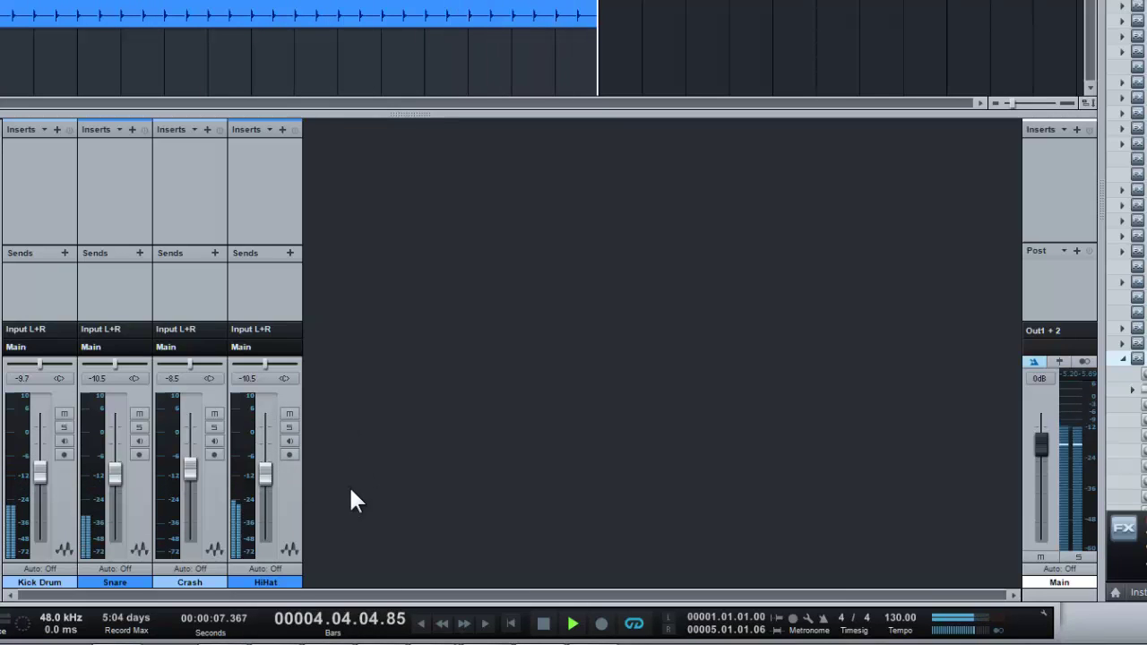
left_click(543, 624)
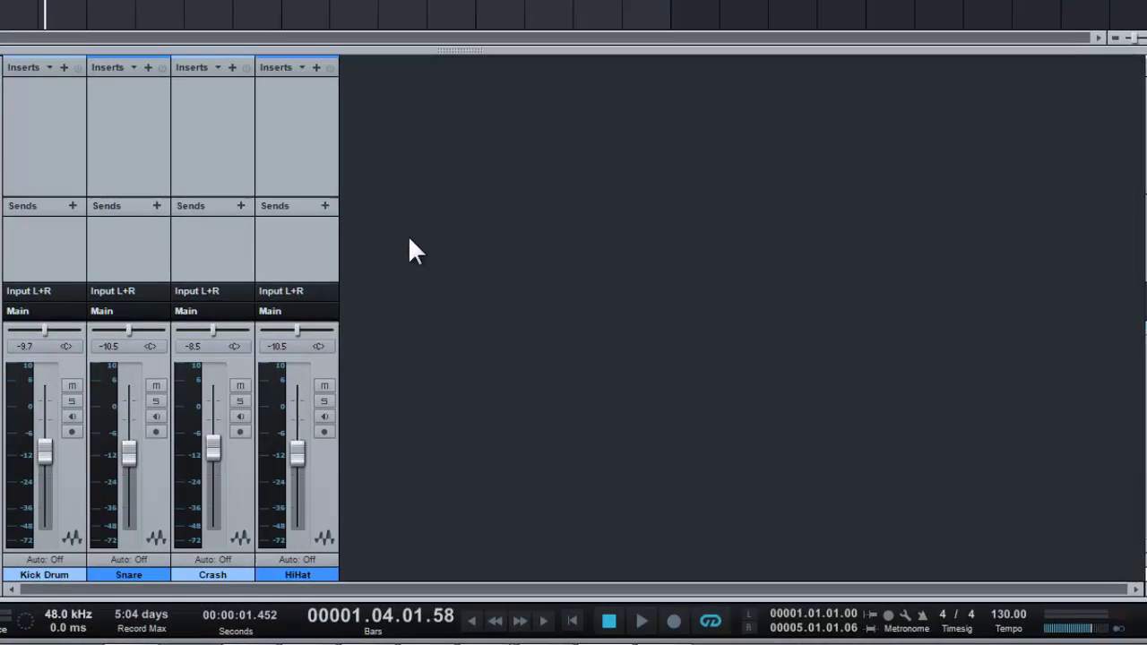
- Select Kick Drum, Snare, Crash and HiHat and add a bus fed by them
right_click(367, 285)
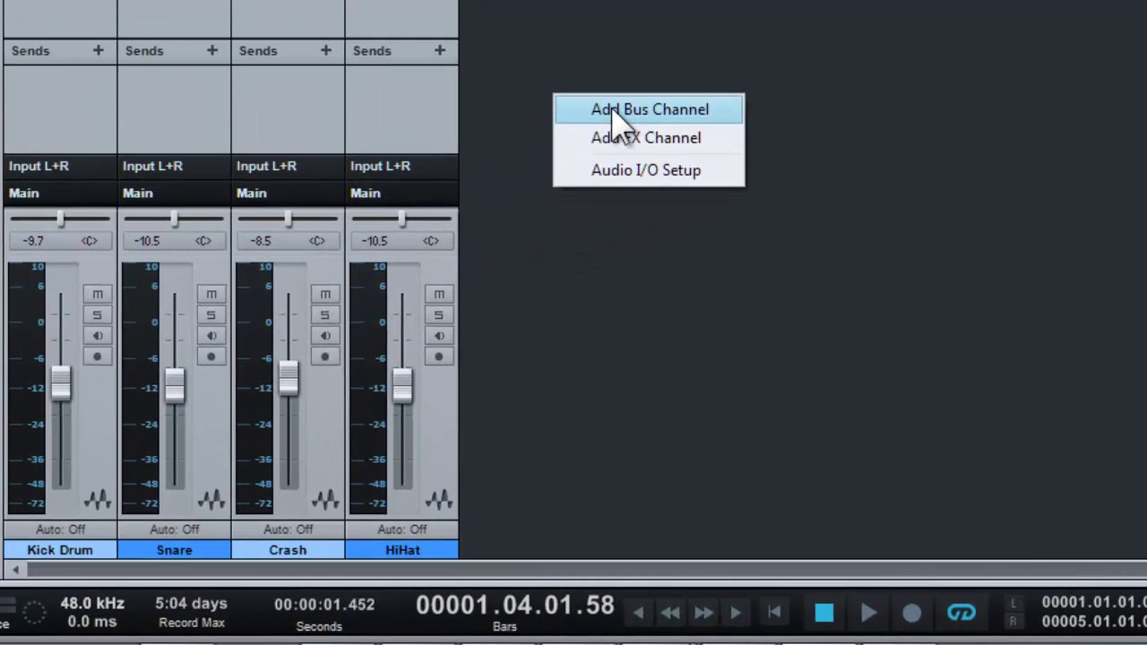
left_click(574, 259)
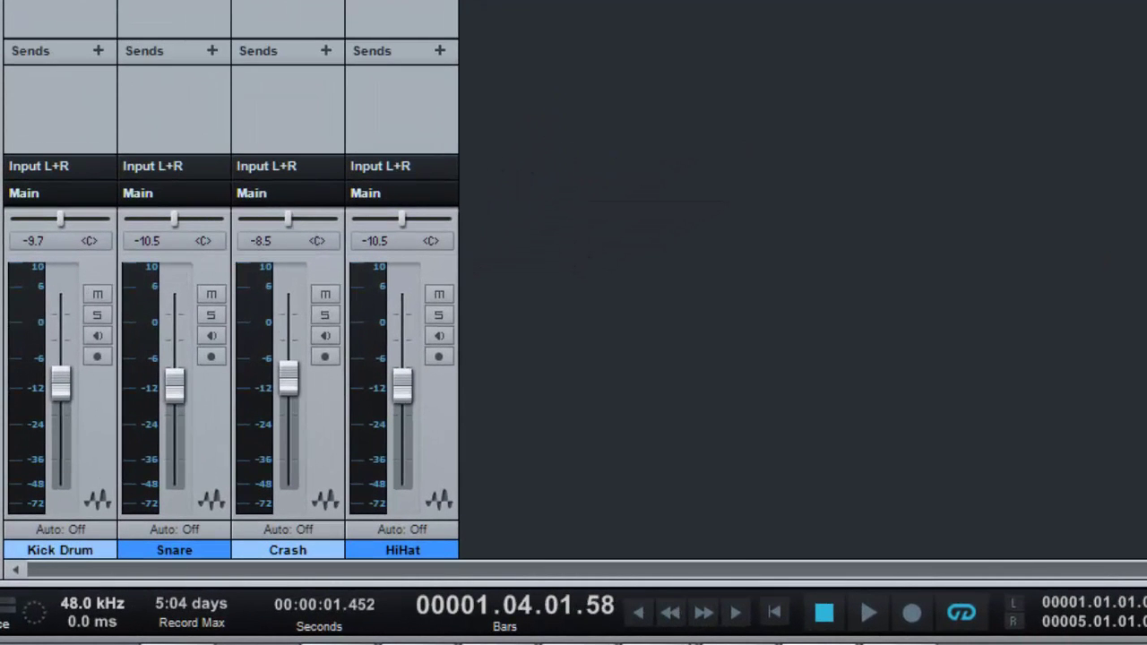
left_click_drag(13, 148, 403, 179)
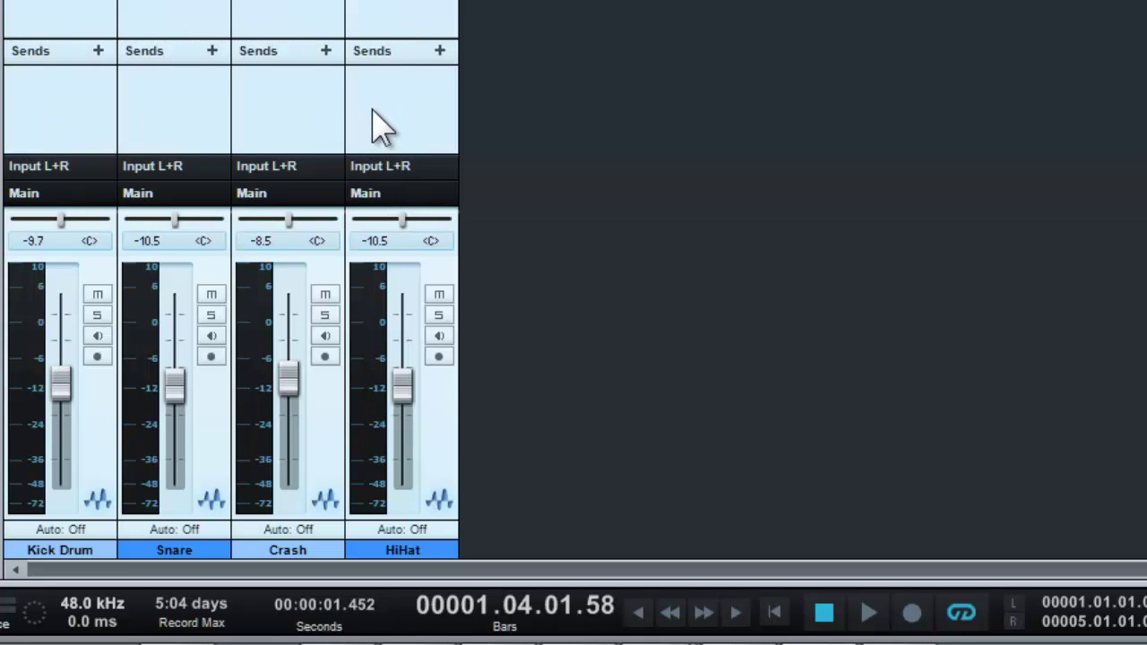
right_click(376, 126)
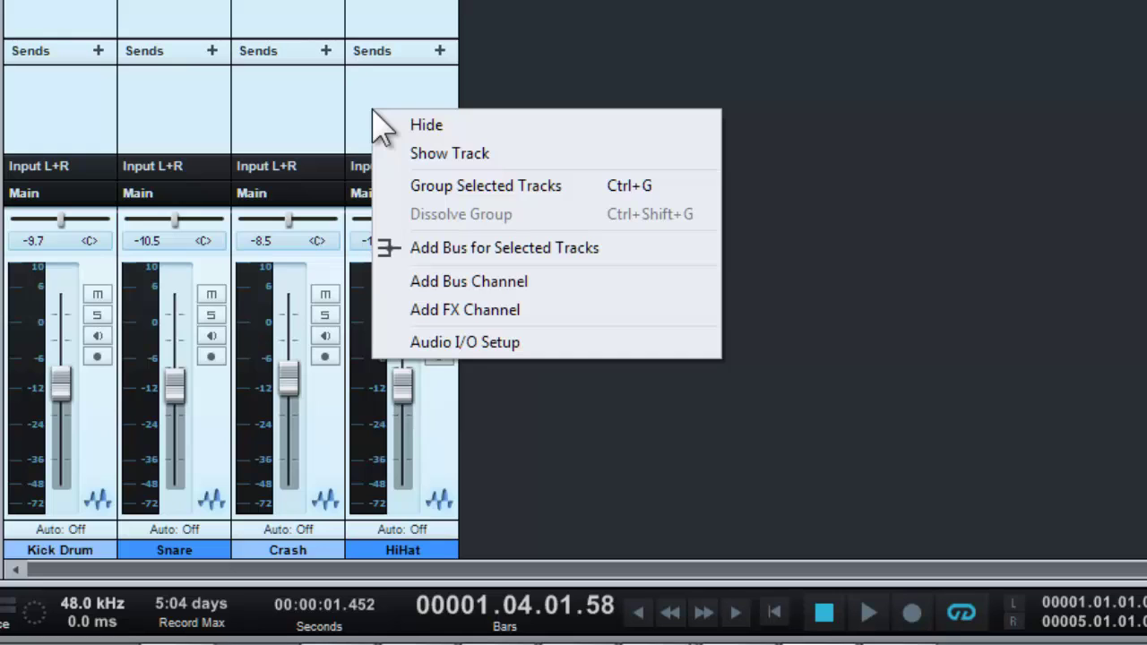
left_click(485, 251)
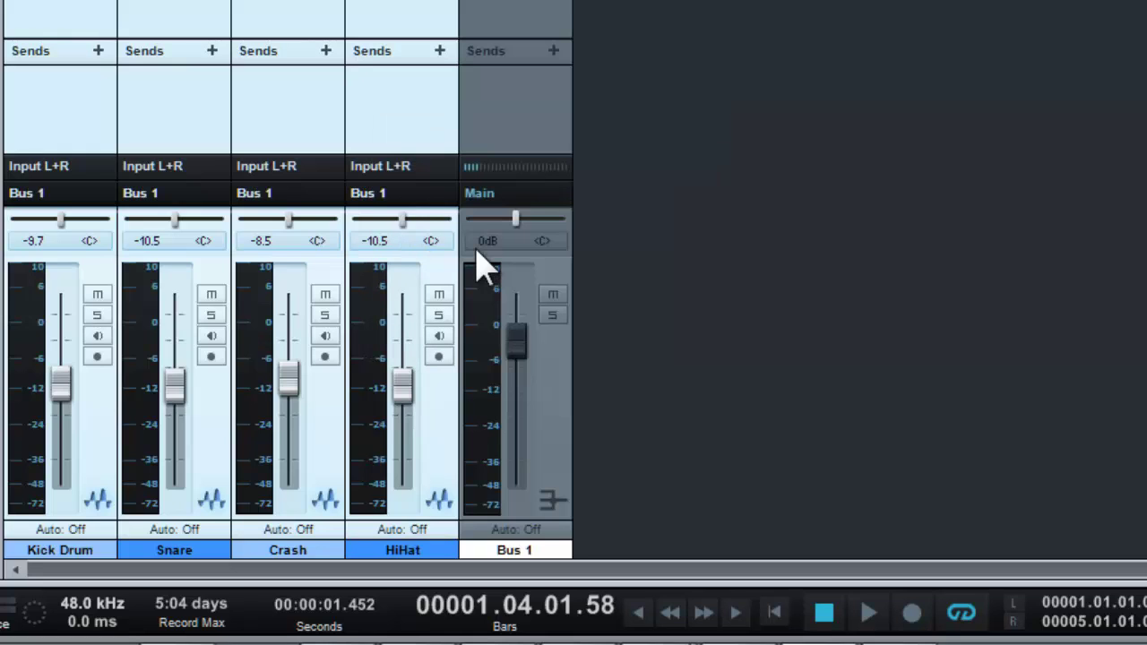
- Confirm Kick Drum now outputs to Bus 1, then rename the bus DRUMS
left_click(57, 195)
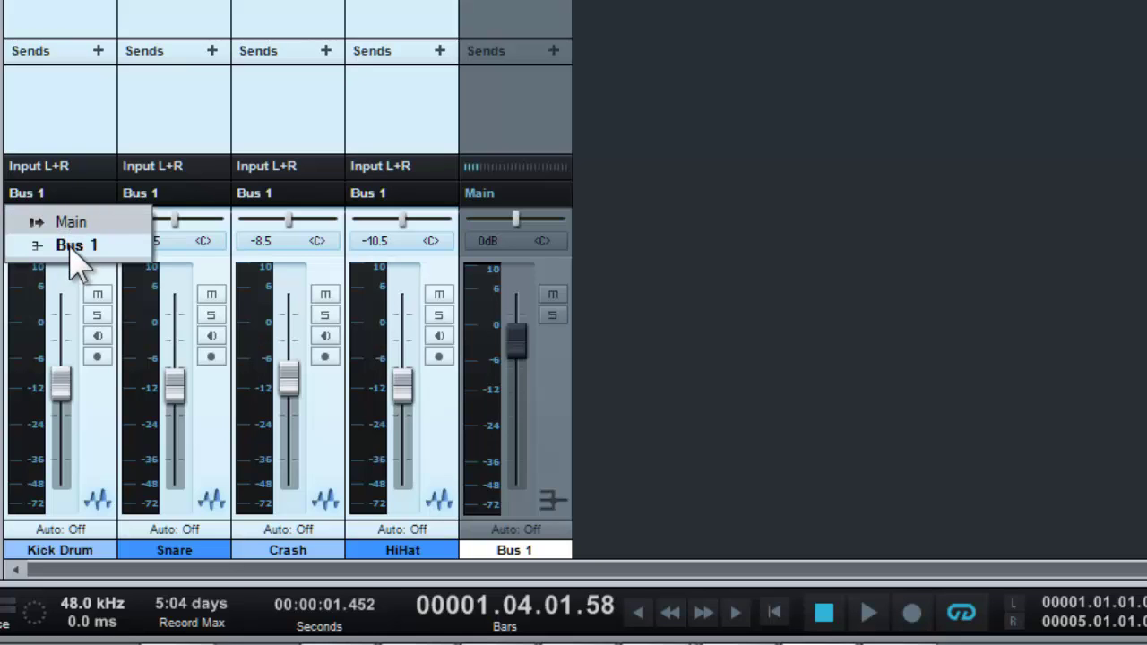
left_click(561, 458)
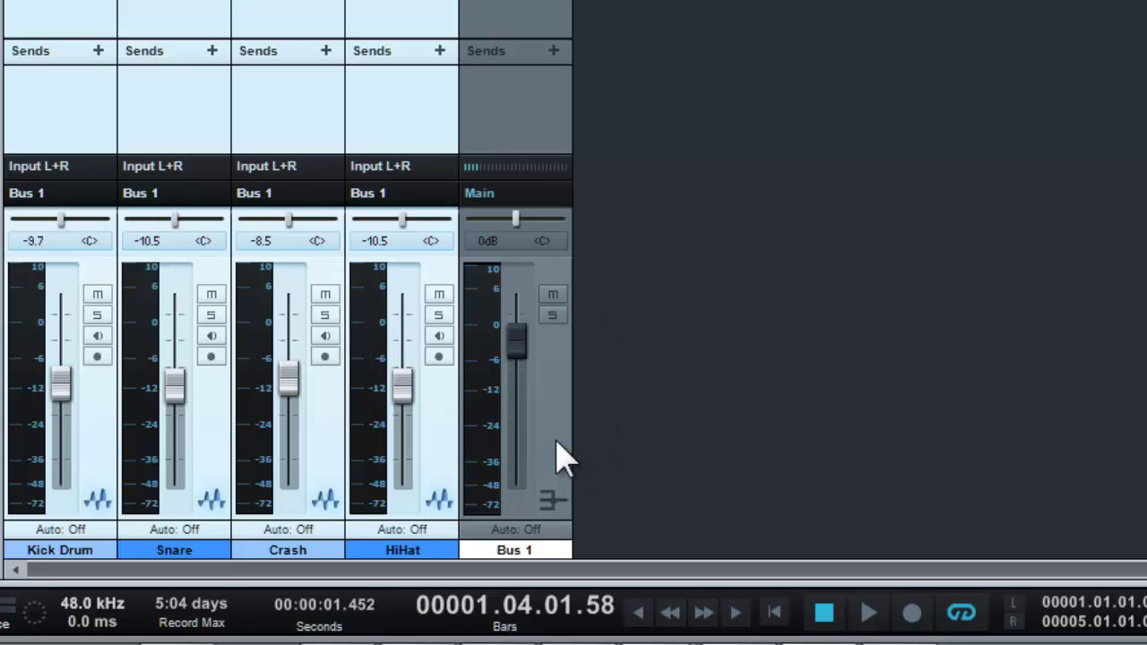
right_click(536, 564)
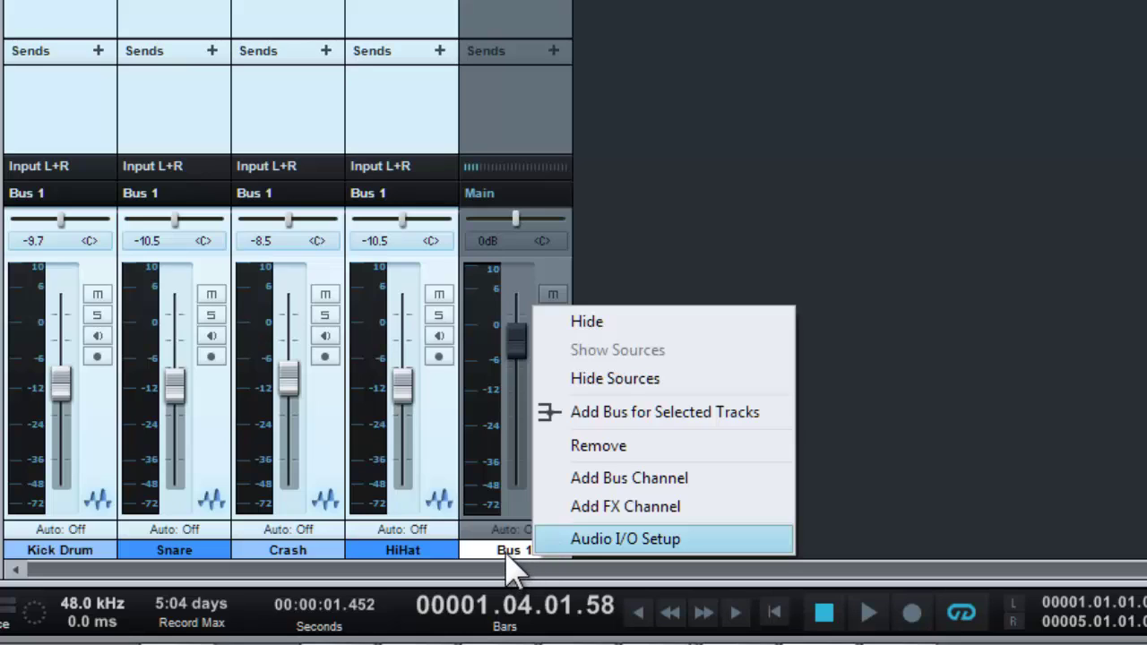
left_click(508, 553)
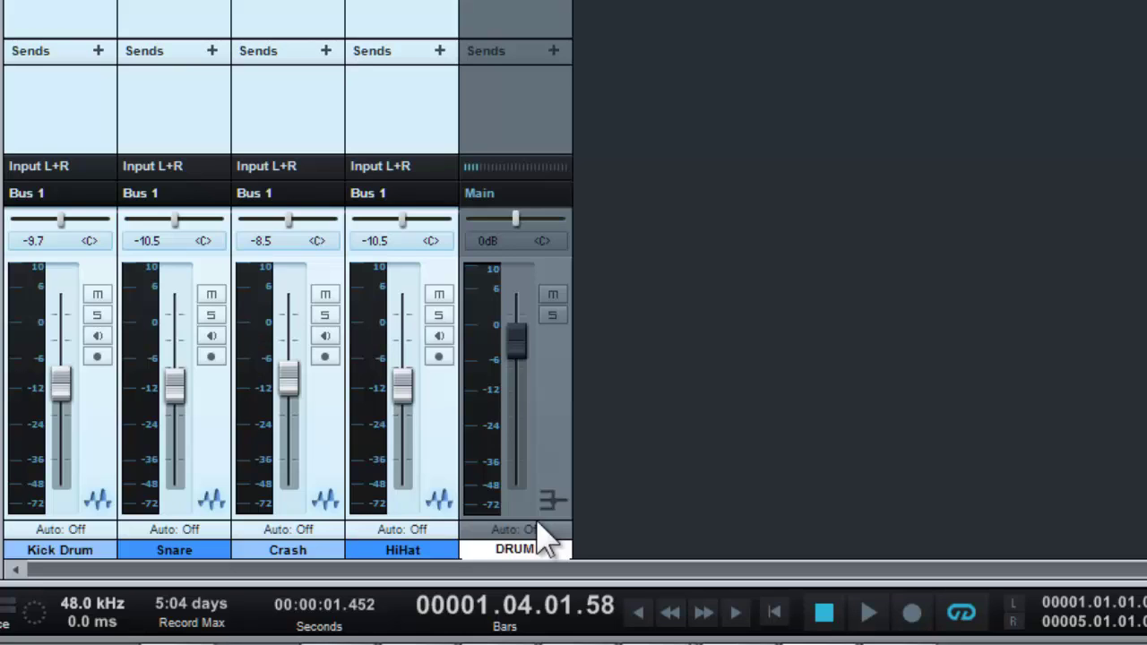
type("DRUMS")
key("Return")
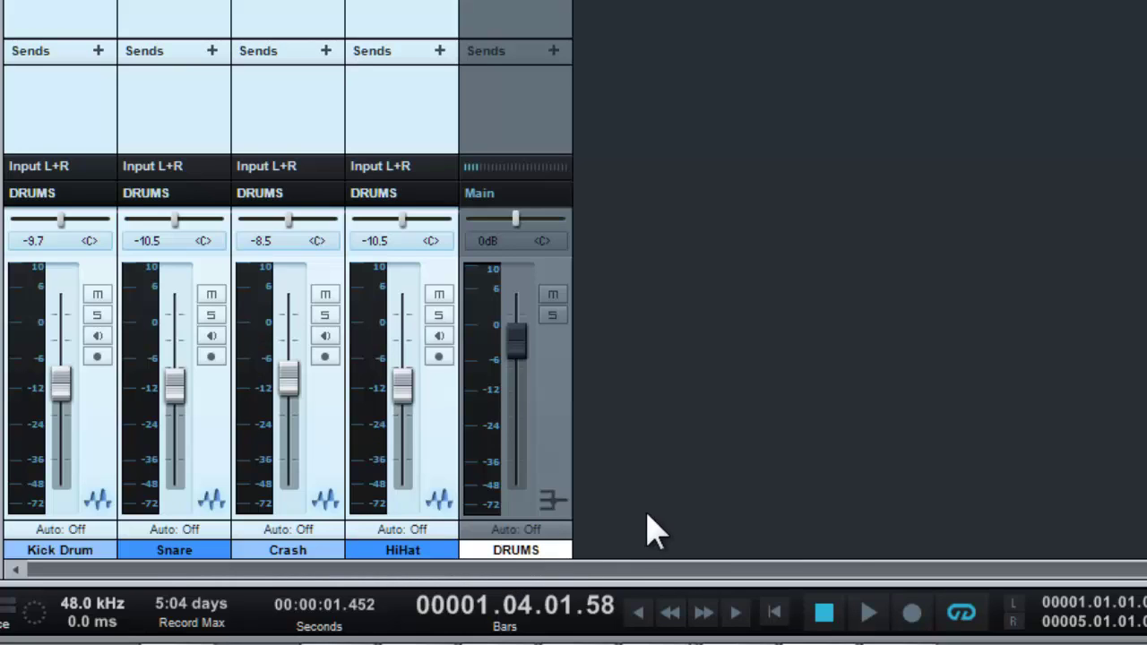
- Colour the DRUMS bus yellow, start playback and pull the DRUMS fader down to −9.7 dB
right_click(553, 562)
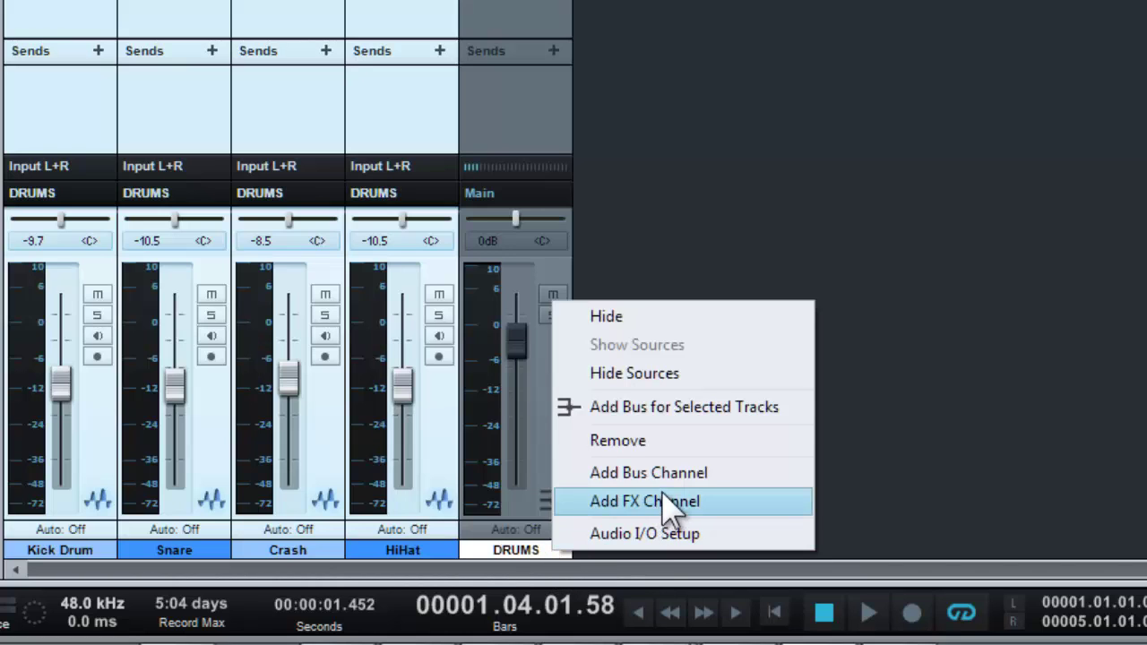
left_click(527, 565)
left_click(540, 568)
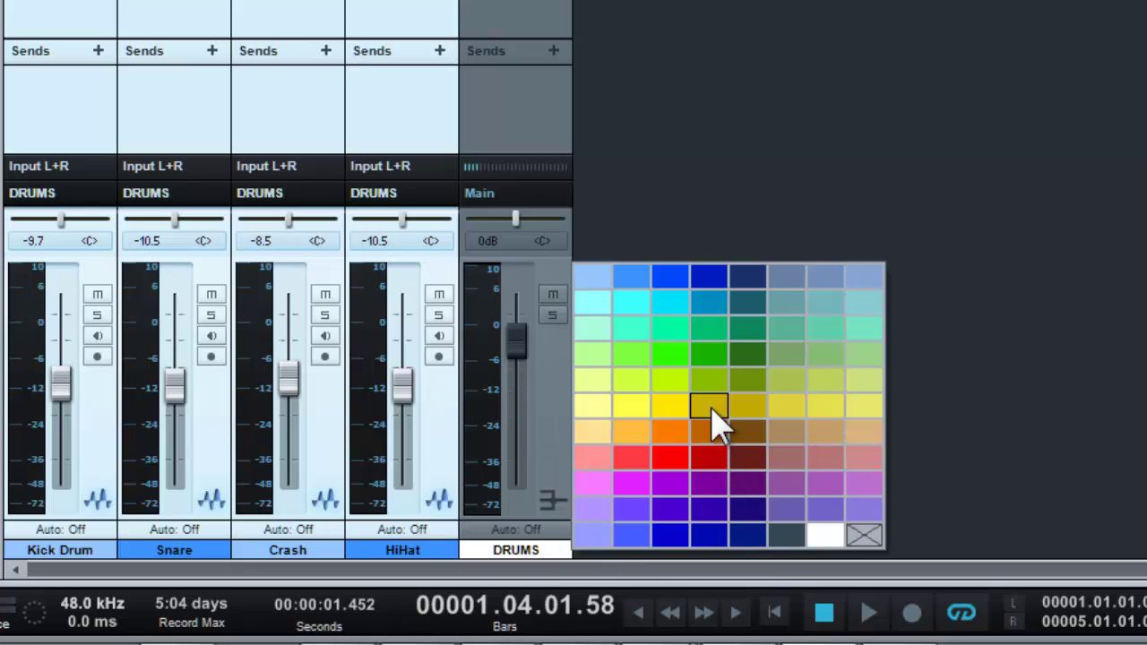
left_click(678, 405)
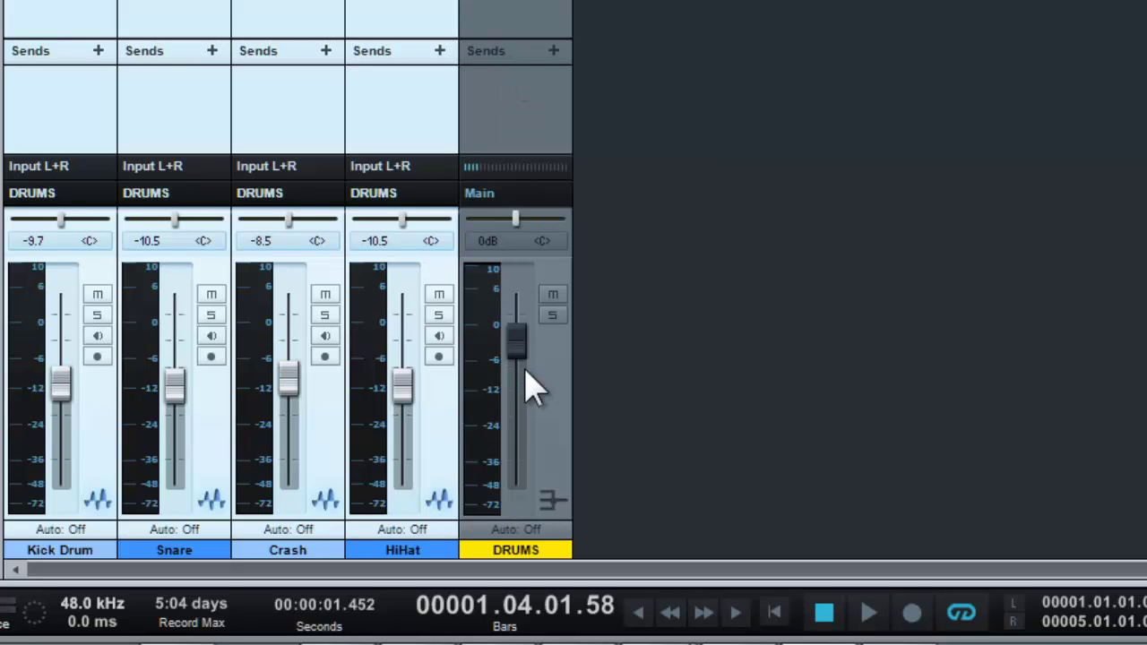
left_click(875, 614)
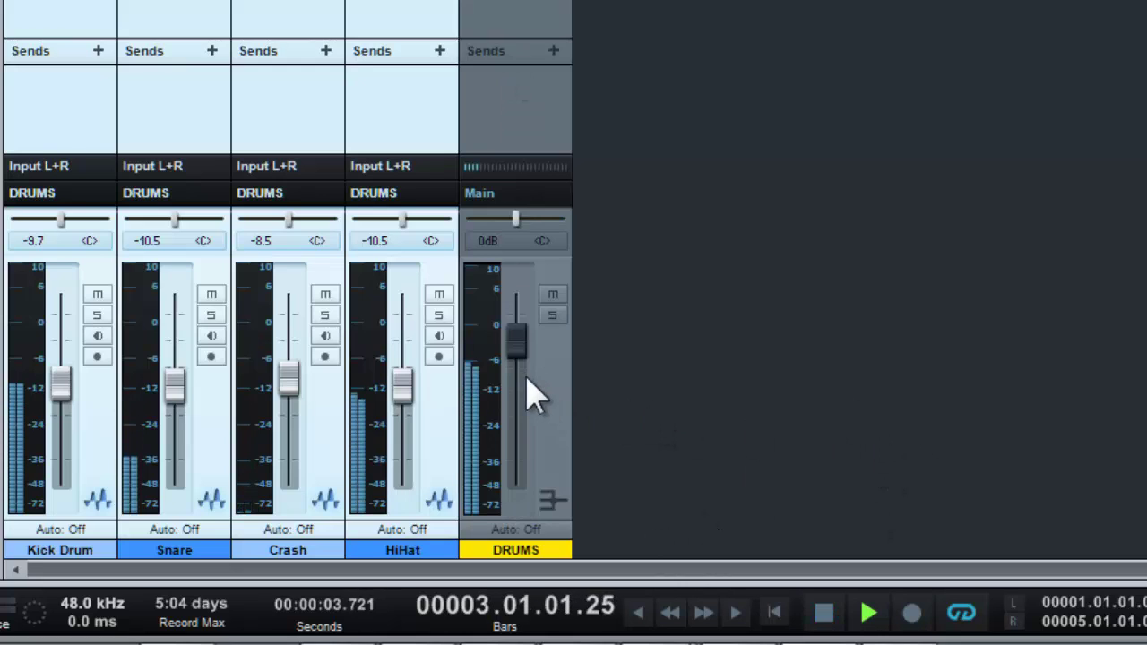
left_click_drag(515, 345, 525, 399)
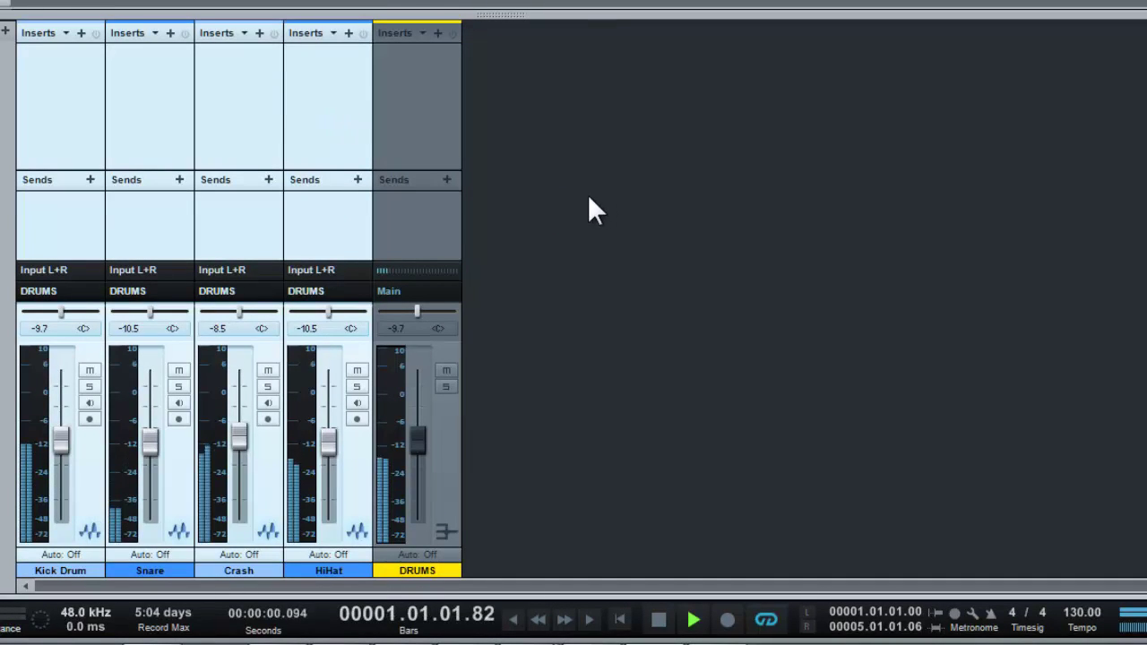
- Stop playback and add an empty FX channel, FX 1, to the mixer
left_click(660, 623)
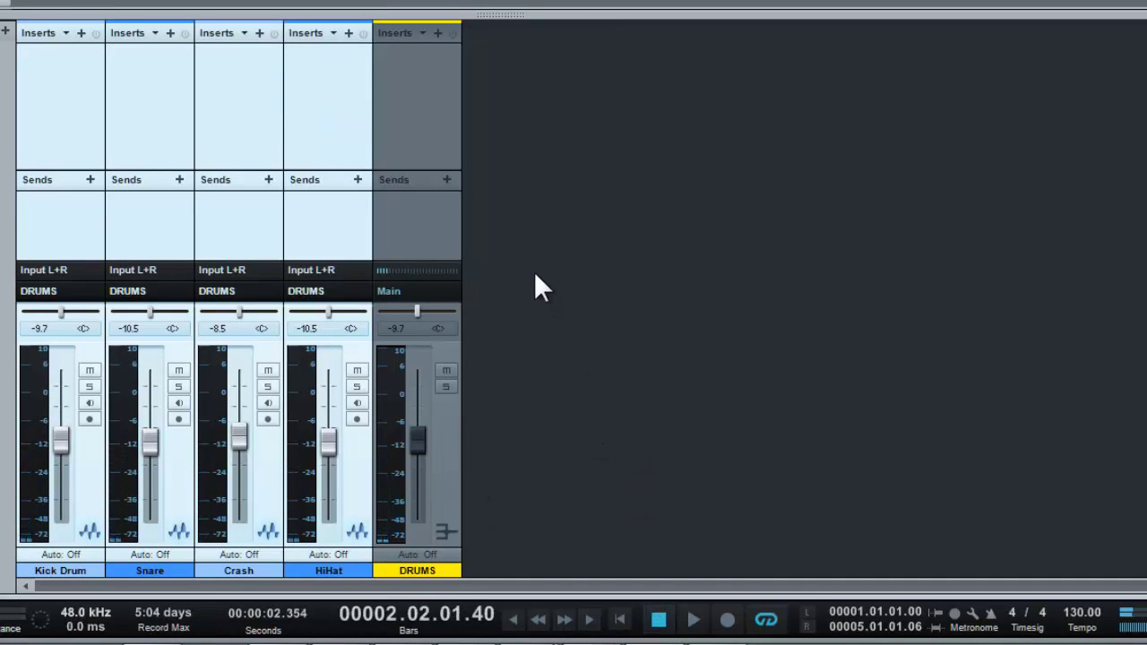
right_click(578, 185)
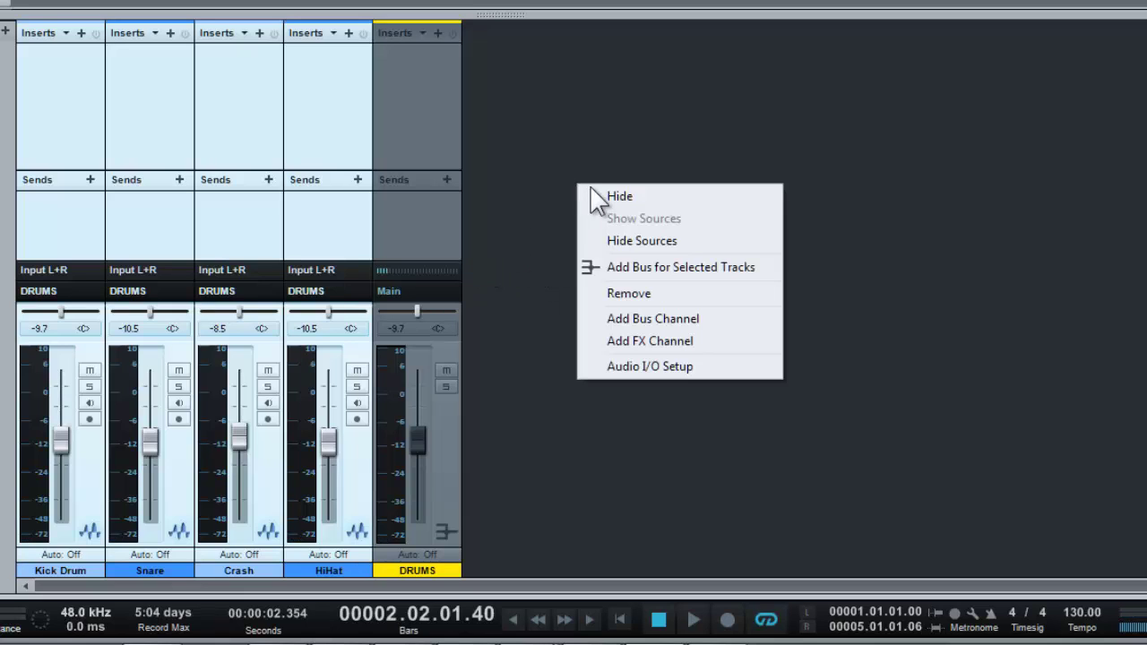
left_click(650, 341)
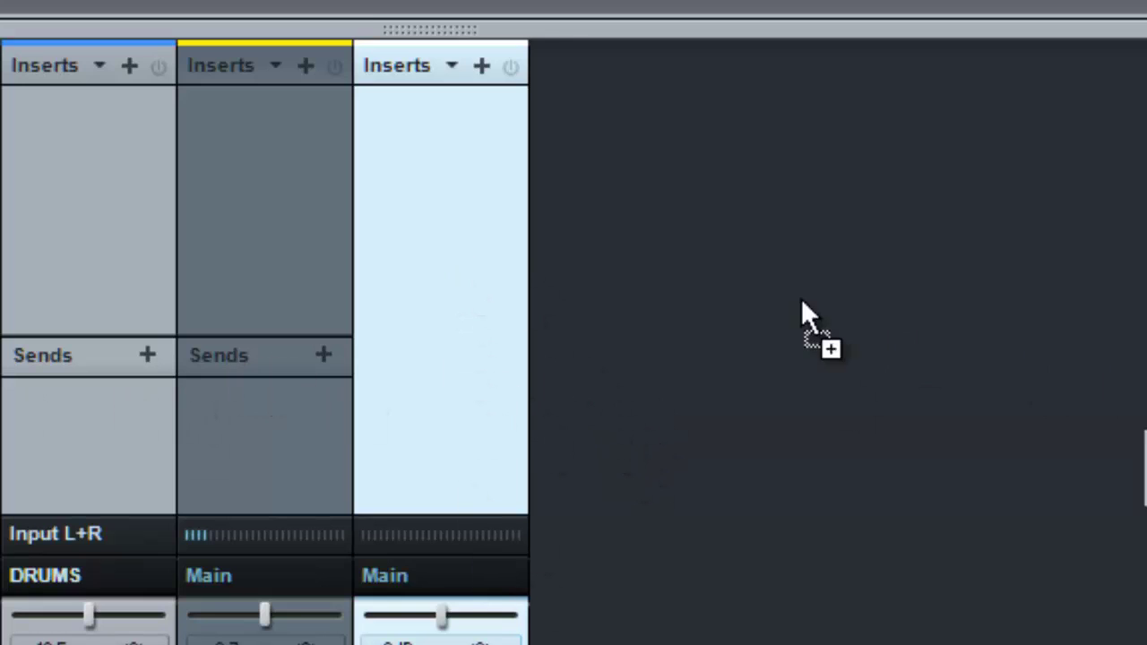
- Insert Room Reverb on FX 1 and load its BD - Inside preset
left_click_drag(703, 286, 451, 133)
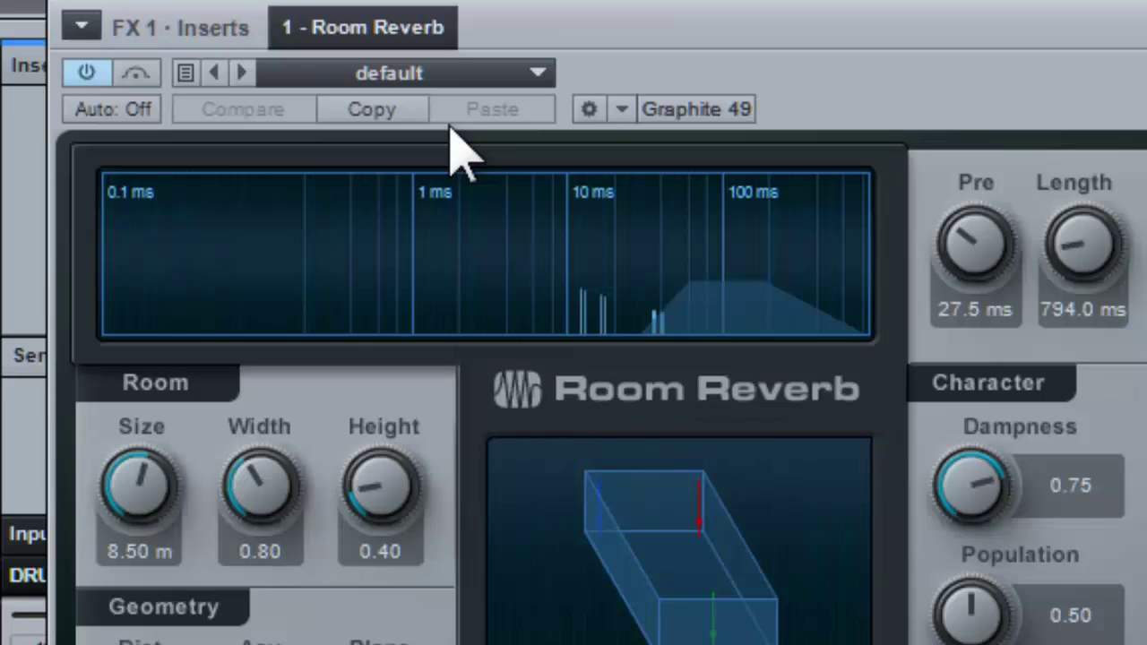
left_click(538, 72)
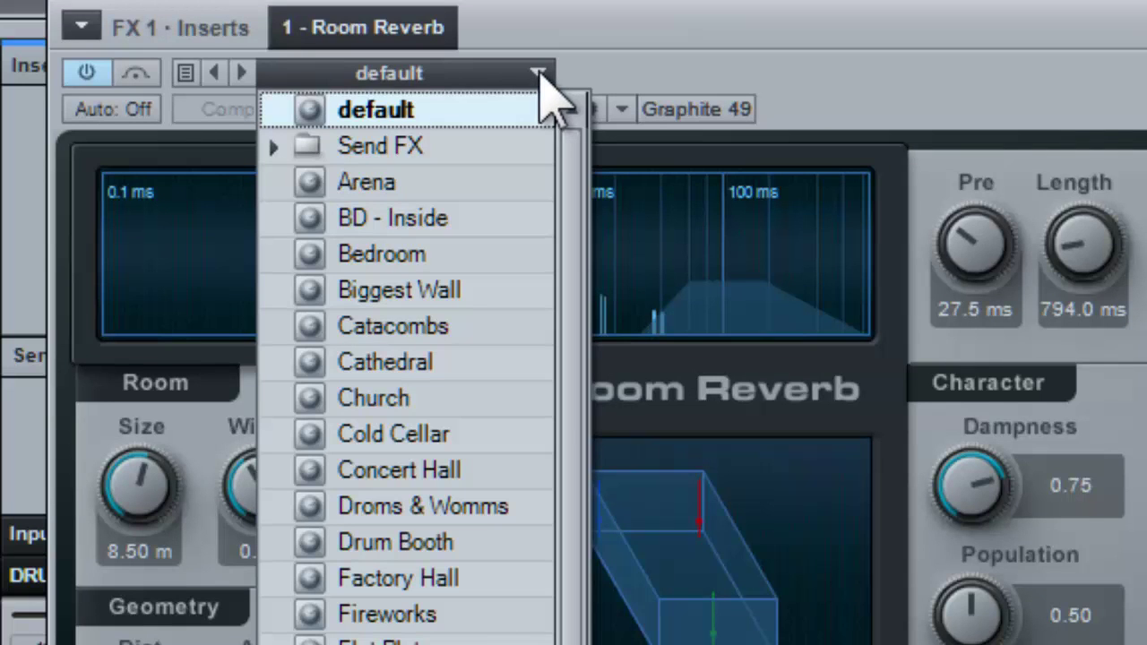
left_click(459, 242)
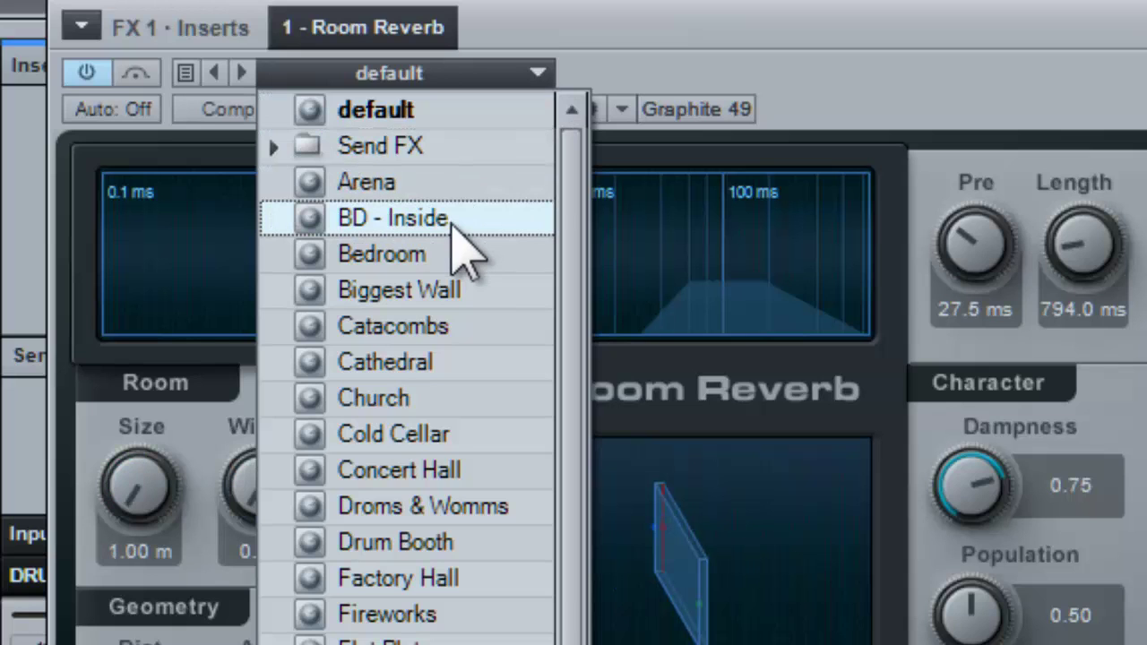
left_click(887, 40)
key("Escape")
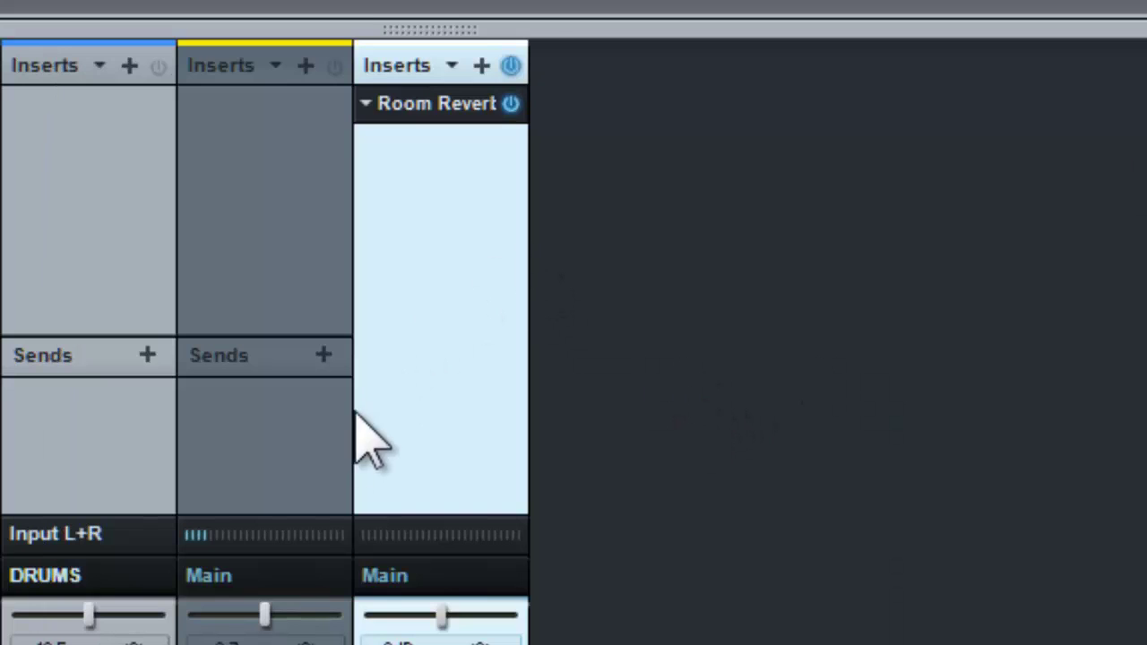
- Open the DRUMS bus send destinations and dismiss them without adding a send
left_click(316, 363)
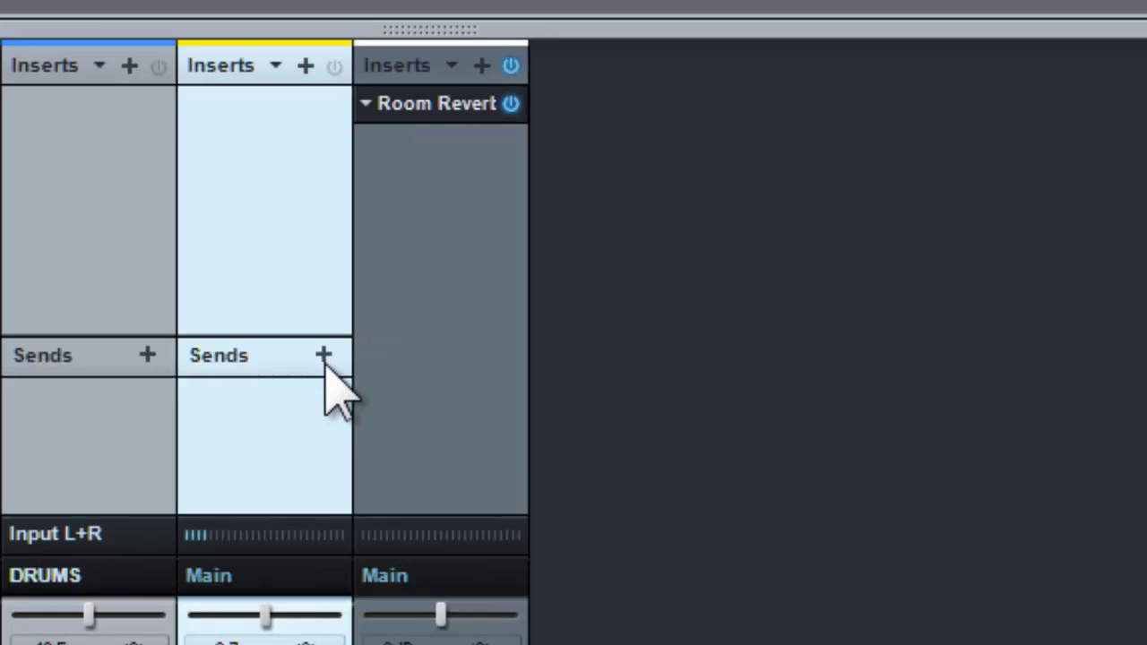
left_click(323, 357)
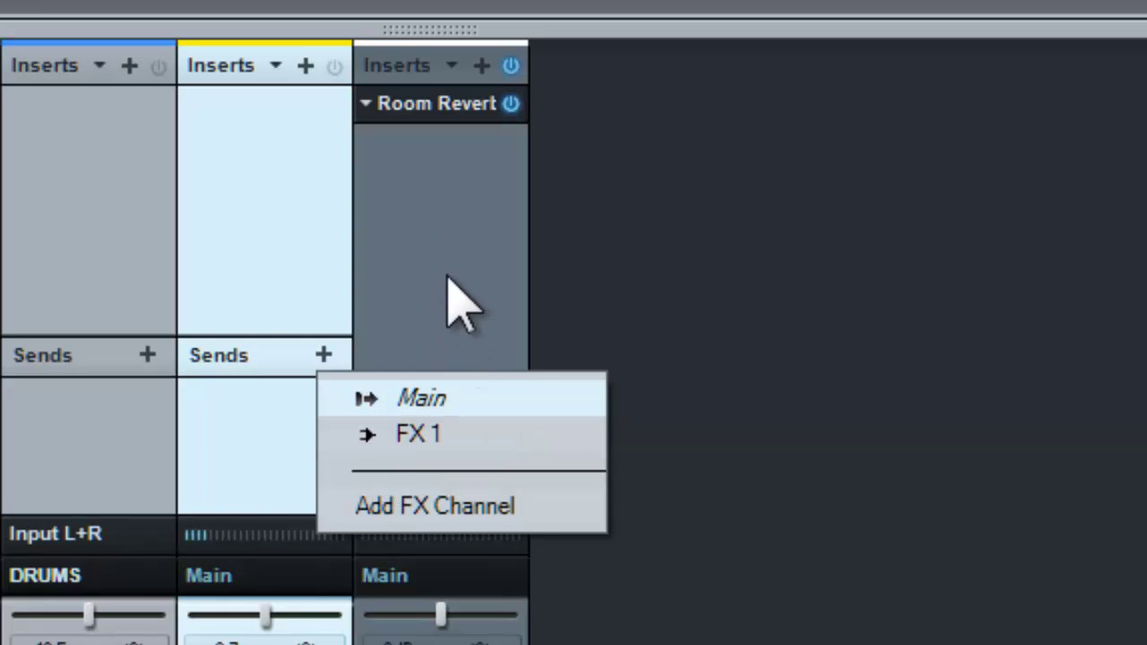
left_click(1044, 426)
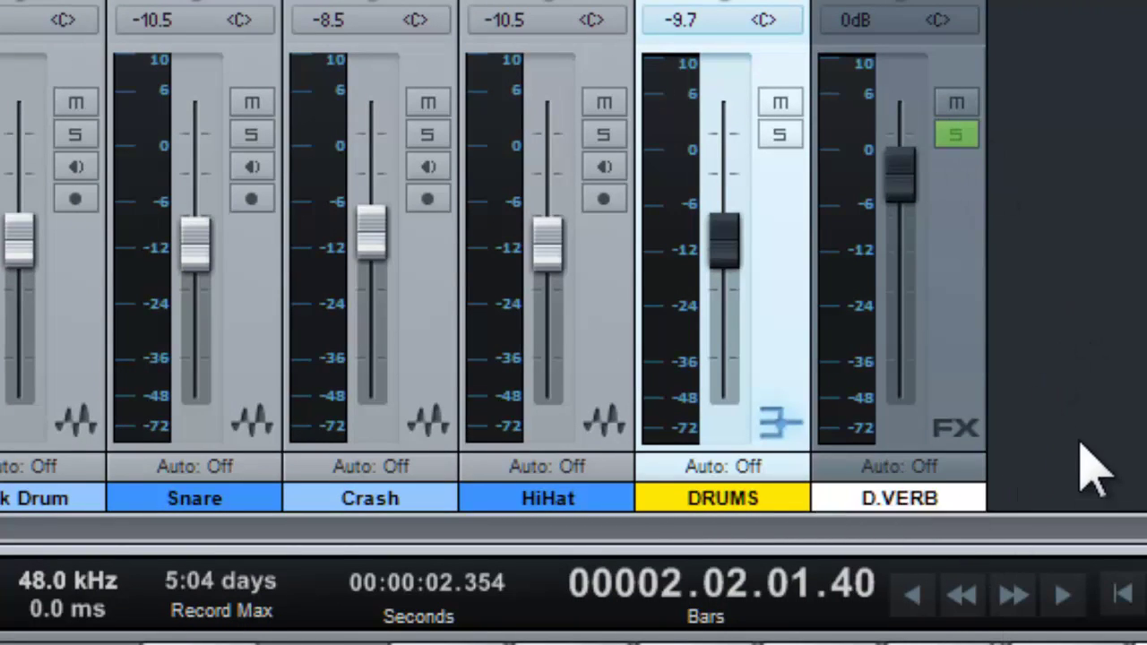
- Colour D.VERB brown and add D.VERB sends on the Snare and HiHat channels
left_click(951, 504)
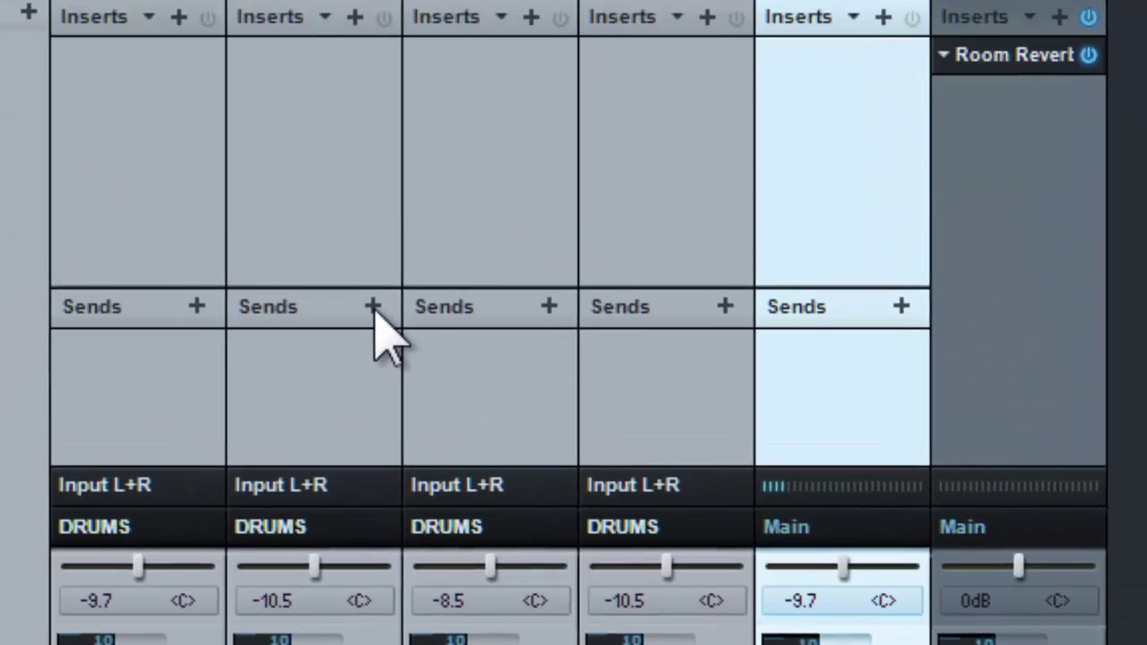
left_click(376, 326)
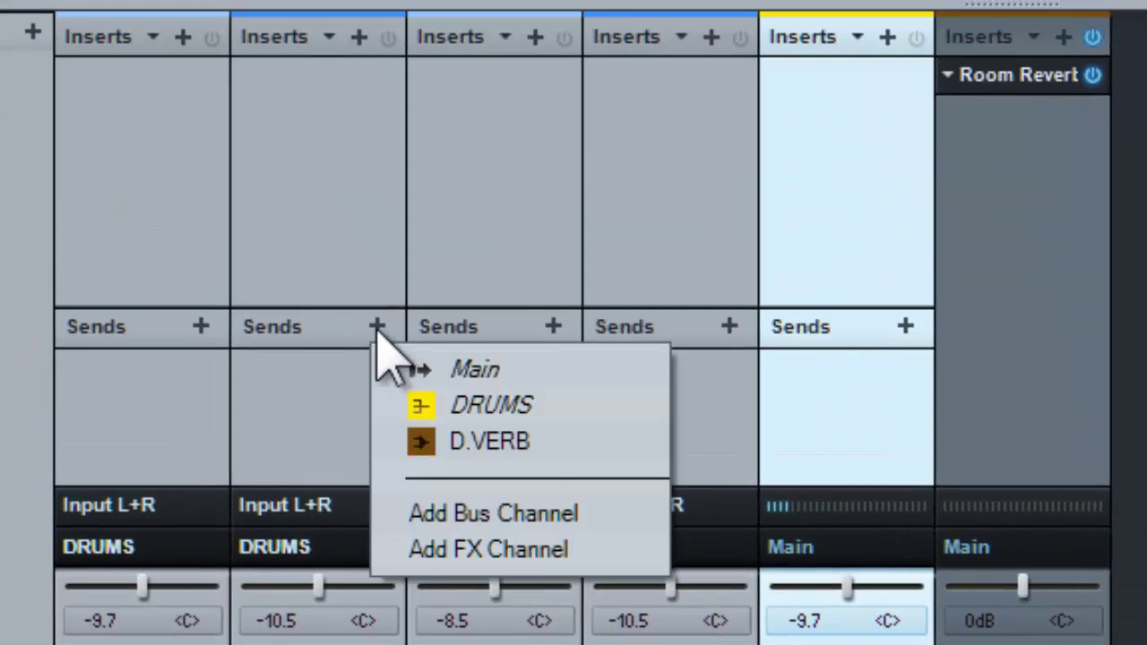
left_click(526, 440)
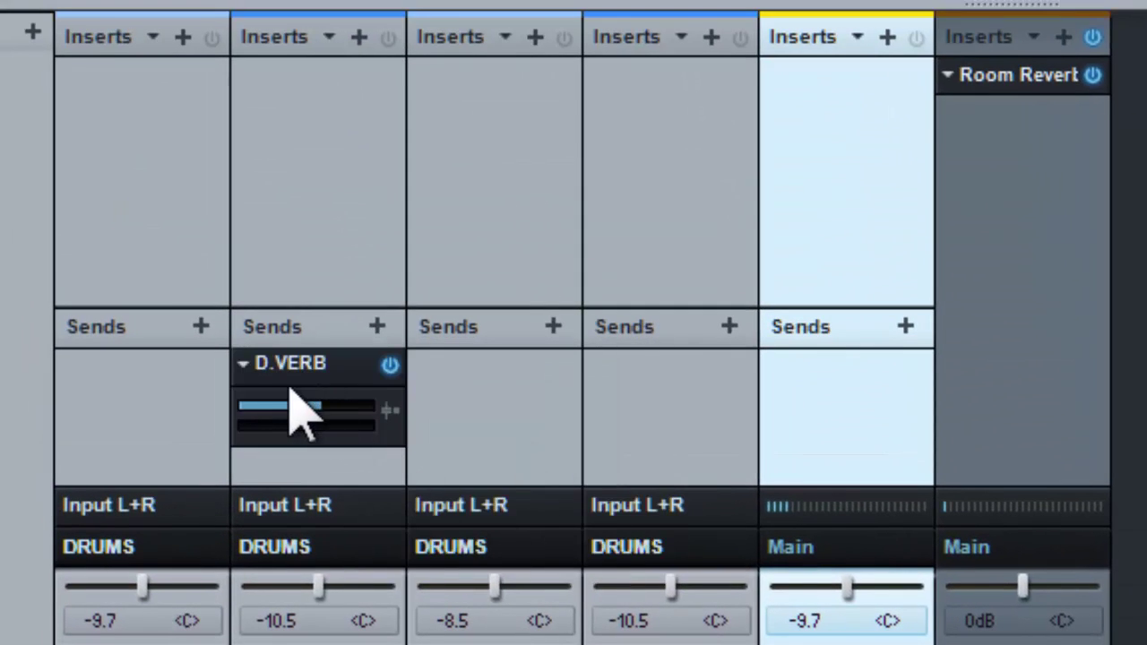
left_click(728, 327)
left_click(834, 462)
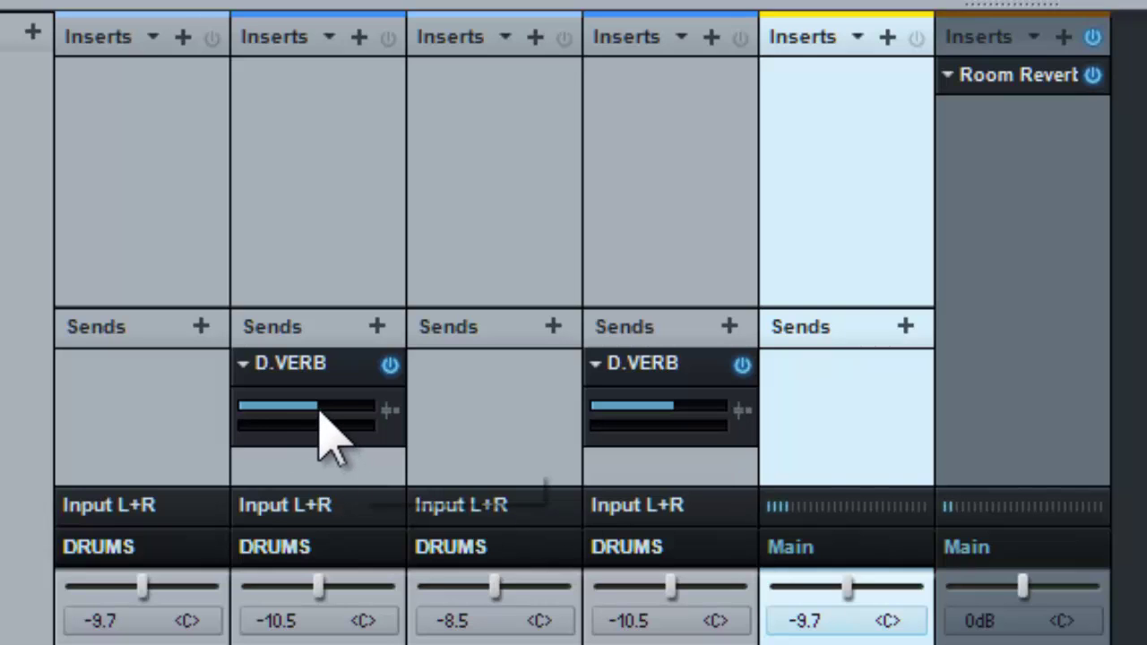
- Set the Snare send to −2.9, HiHat send to −3.5, and D.VERB fader to about −2.9 dB
mouse_move(320, 420)
left_mouse_down()
mouse_move(305, 414)
mouse_move(337, 421)
mouse_move(306, 412)
mouse_move(327, 412)
left_mouse_up()
mouse_move(671, 406)
left_mouse_down()
mouse_move(685, 411)
mouse_move(655, 410)
mouse_move(678, 410)
left_mouse_up()
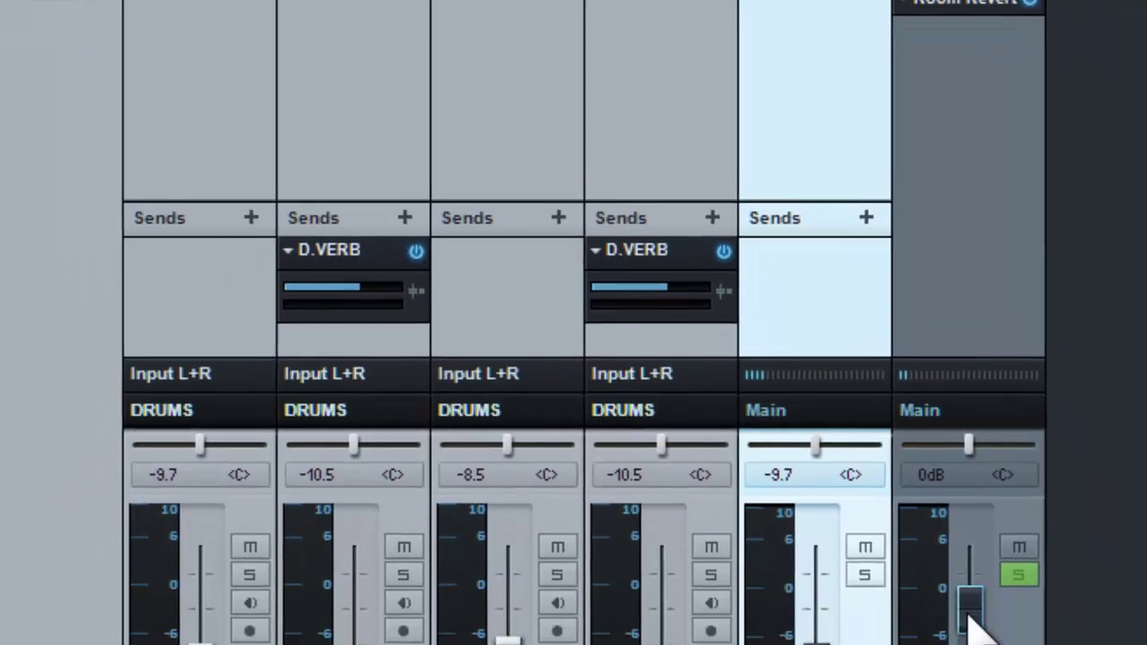
left_click_drag(1023, 644, 1042, 644)
left_click_drag(907, 472, 913, 413)
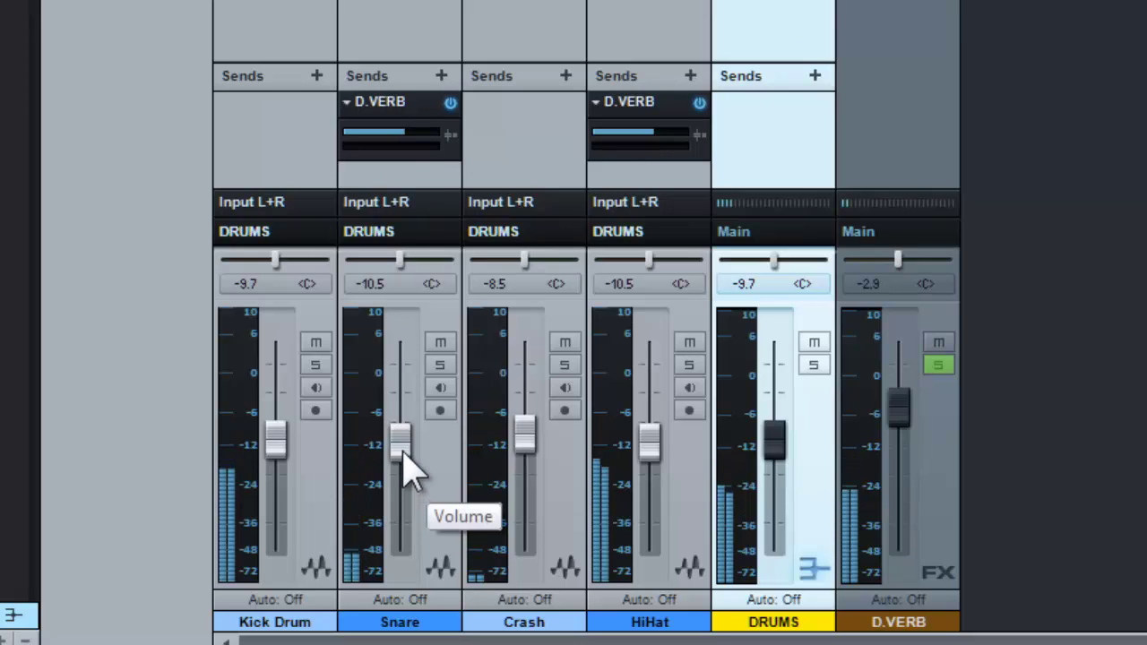
- Switch the Snare's D.VERB send to post-fader and settle the Snare fader at −7.3 dB
mouse_move(403, 453)
left_mouse_down()
mouse_move(406, 421)
mouse_move(408, 487)
mouse_move(410, 423)
mouse_move(420, 464)
left_mouse_up()
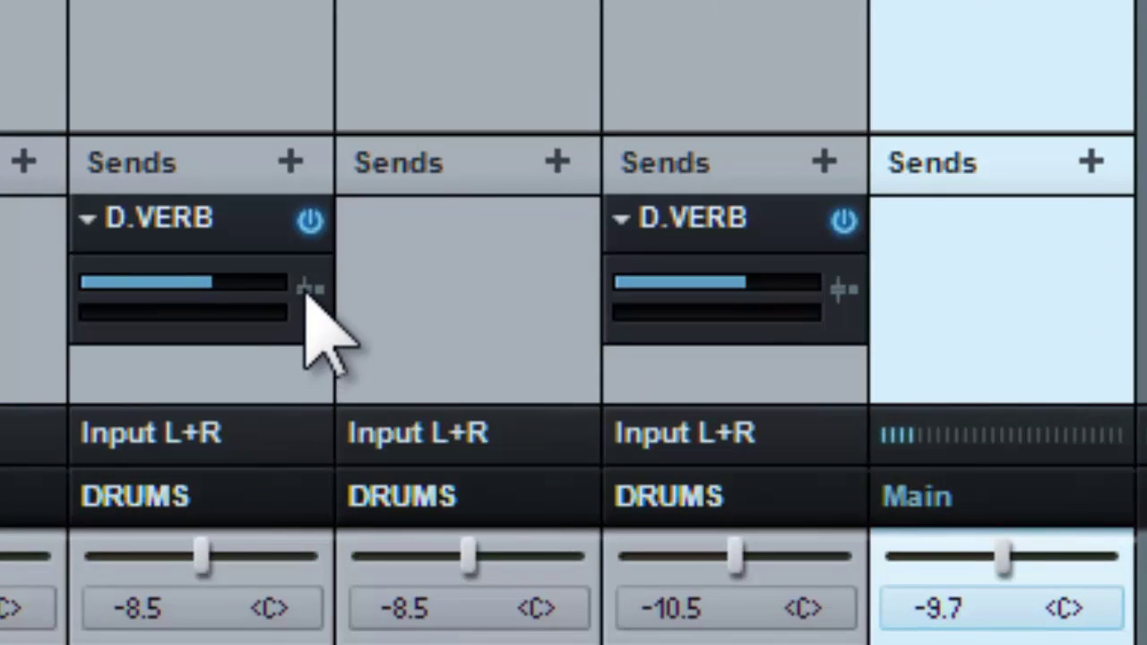
left_click(309, 288)
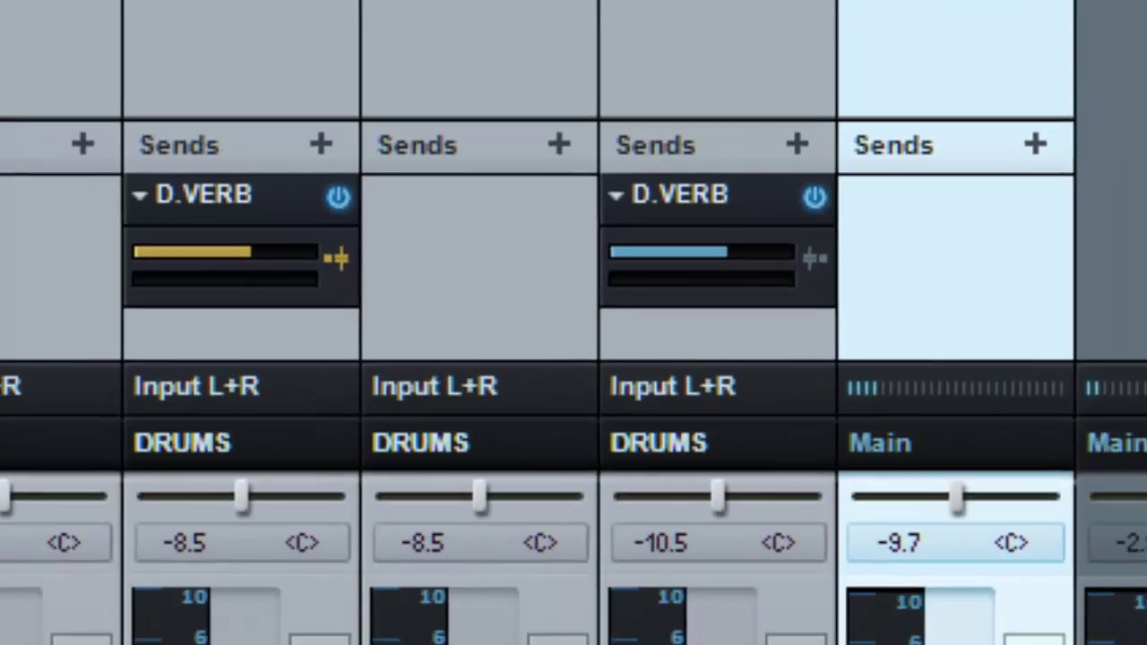
left_click_drag(344, 588, 356, 644)
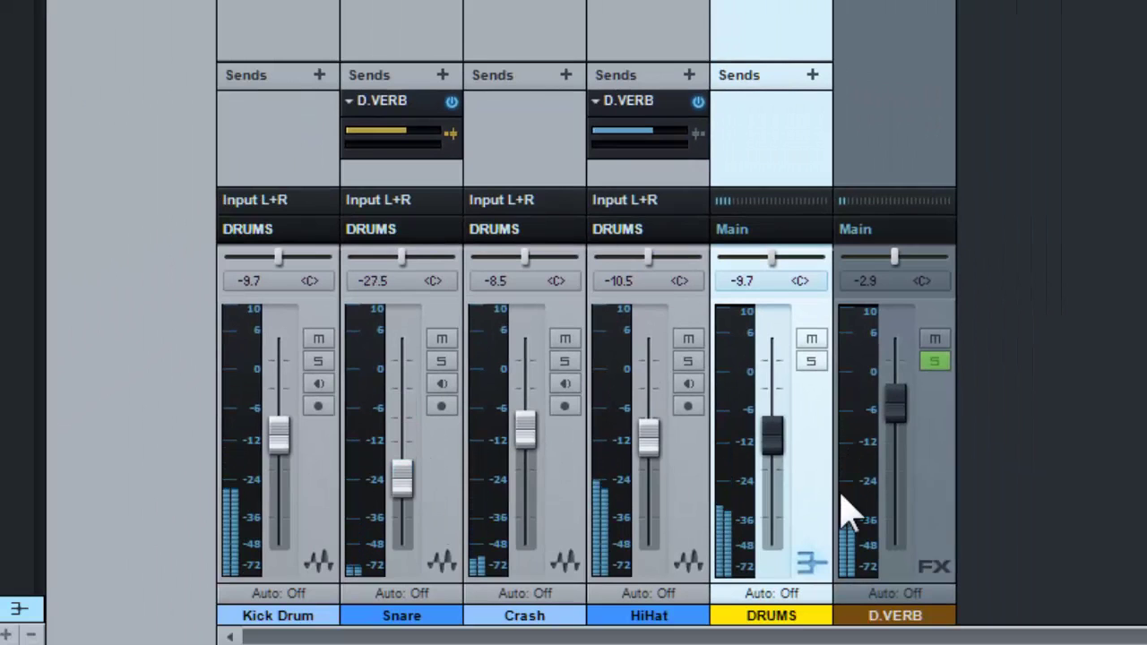
left_click_drag(402, 482, 417, 418)
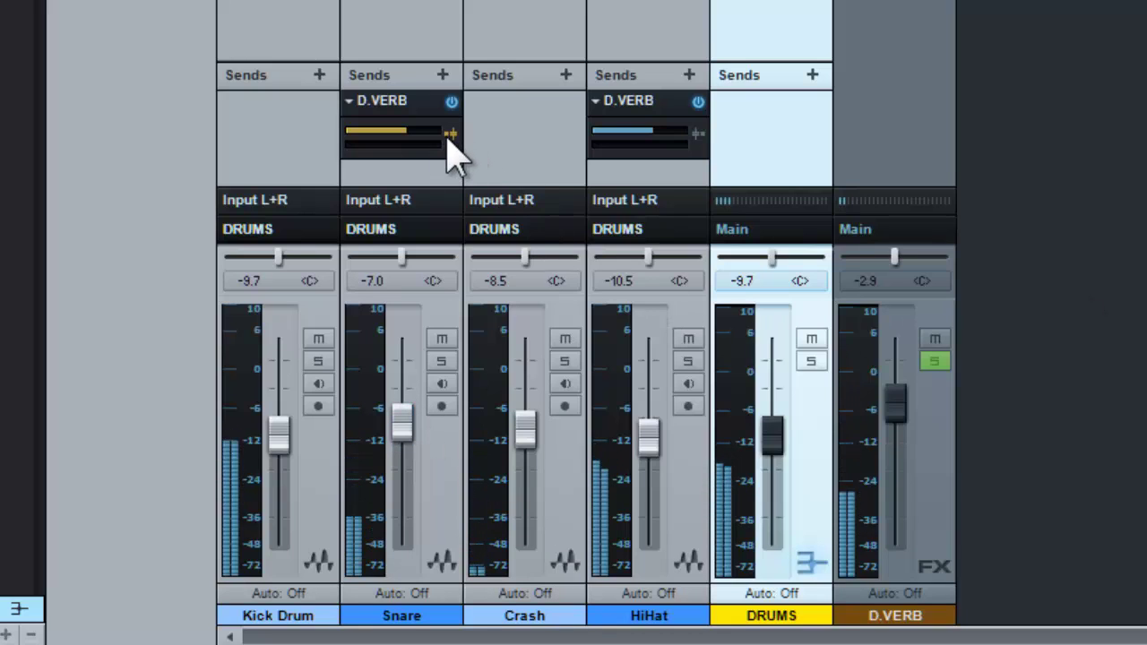
left_click_drag(400, 436, 401, 439)
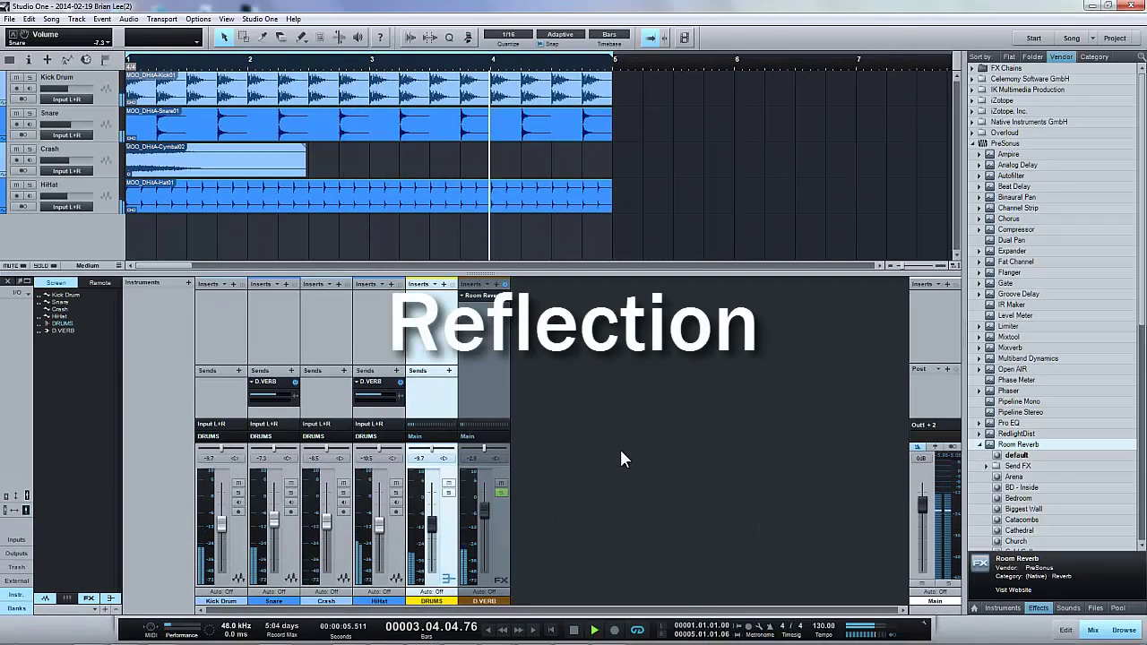
- Halt the drum arrangement with the transport Stop button
left_click(573, 631)
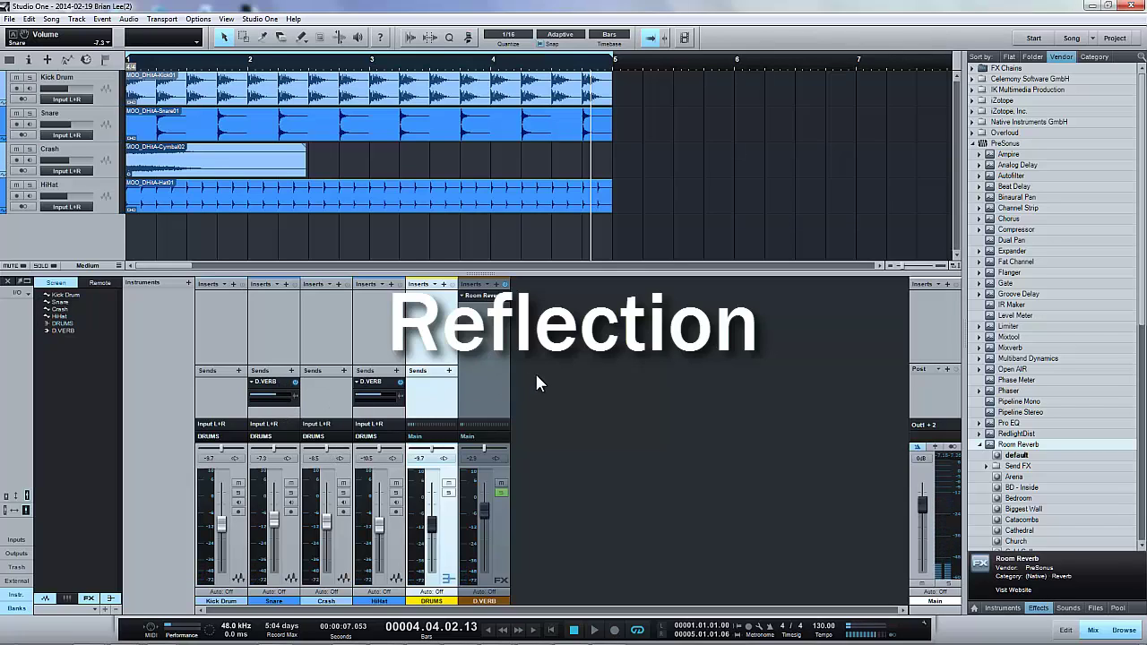